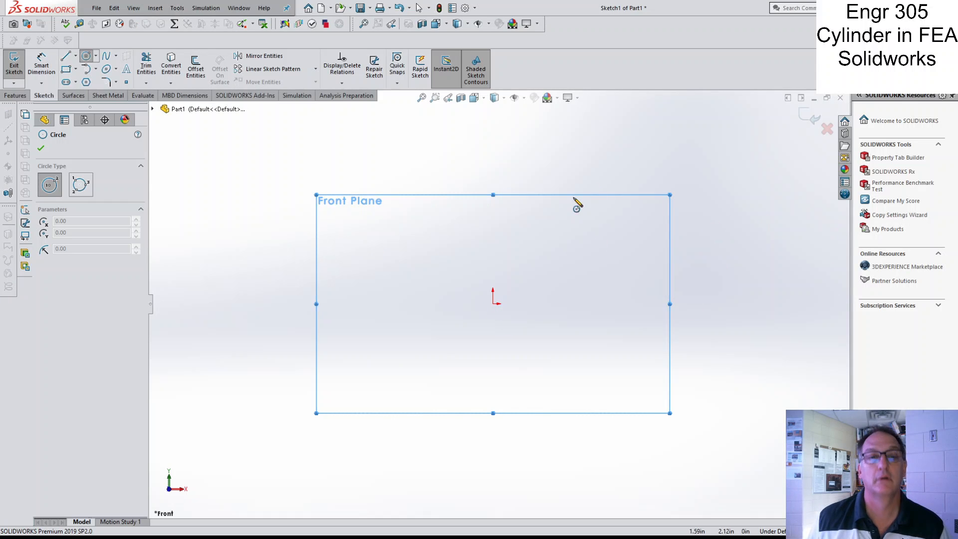
# Step: Sketch a circle centred on the origin of the Front Plane, dimension its diameter to 2 in and finish the sketch
pyautogui.click(493, 304)
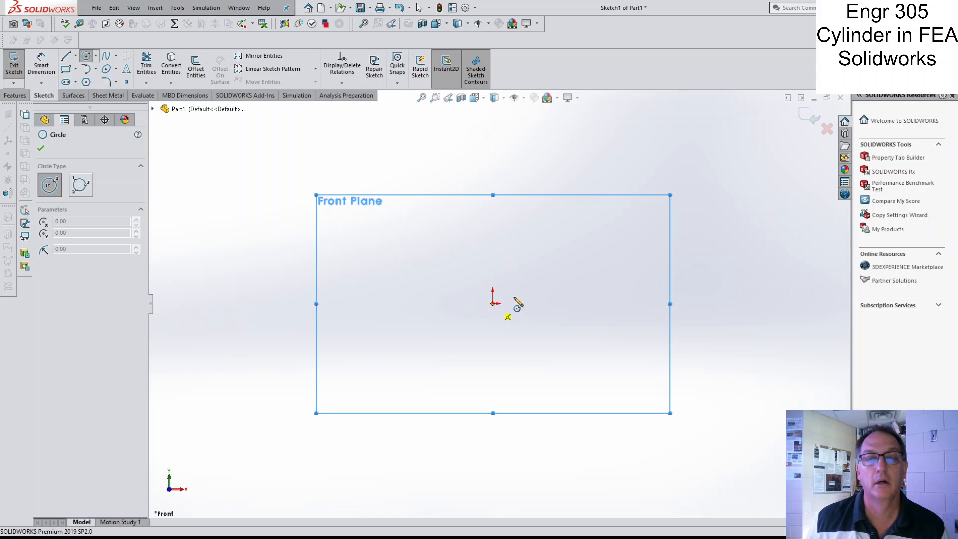
pyautogui.click(572, 270)
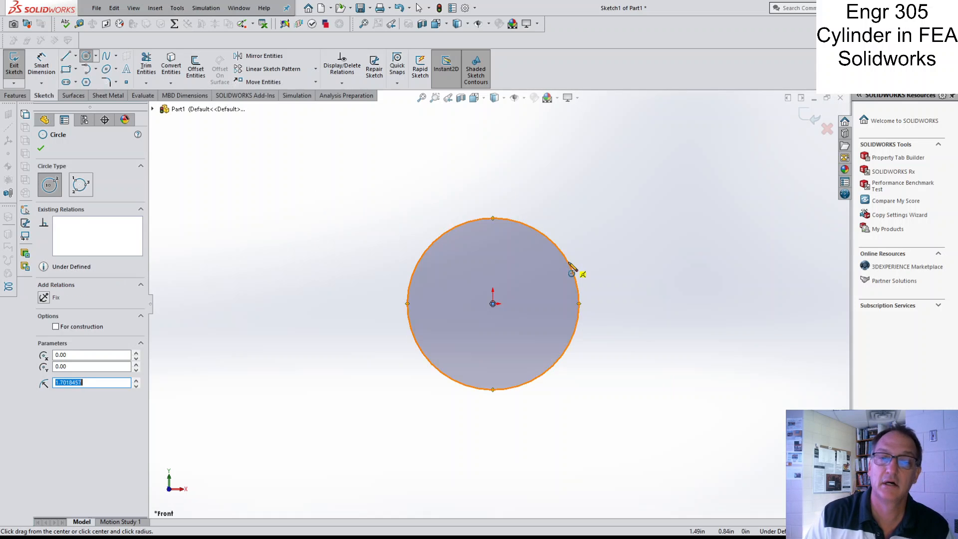
pyautogui.click(42, 65)
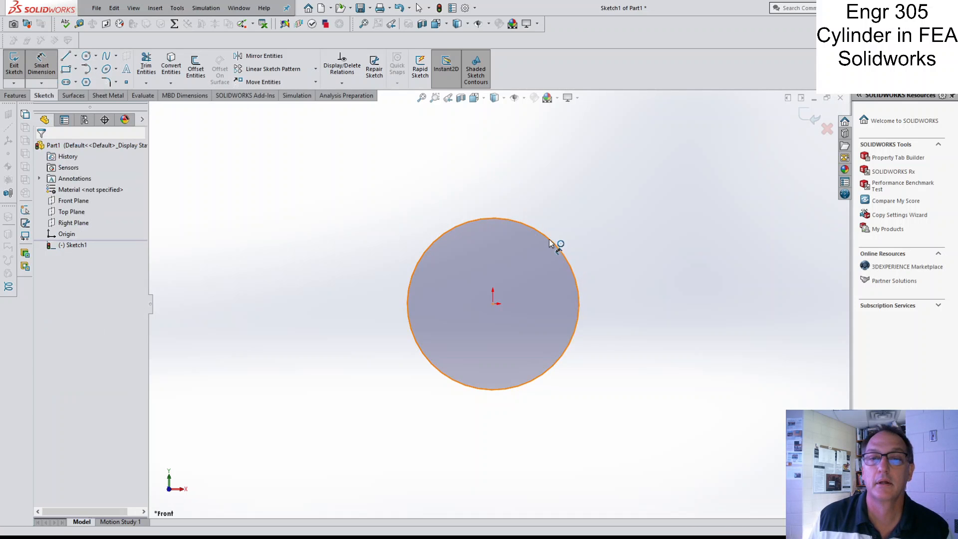
pyautogui.click(561, 250)
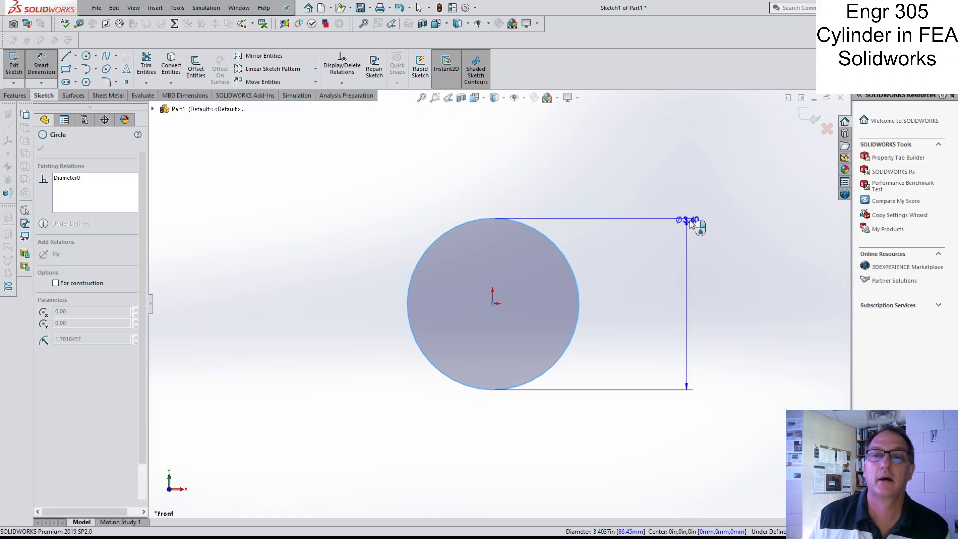
pyautogui.click(690, 222)
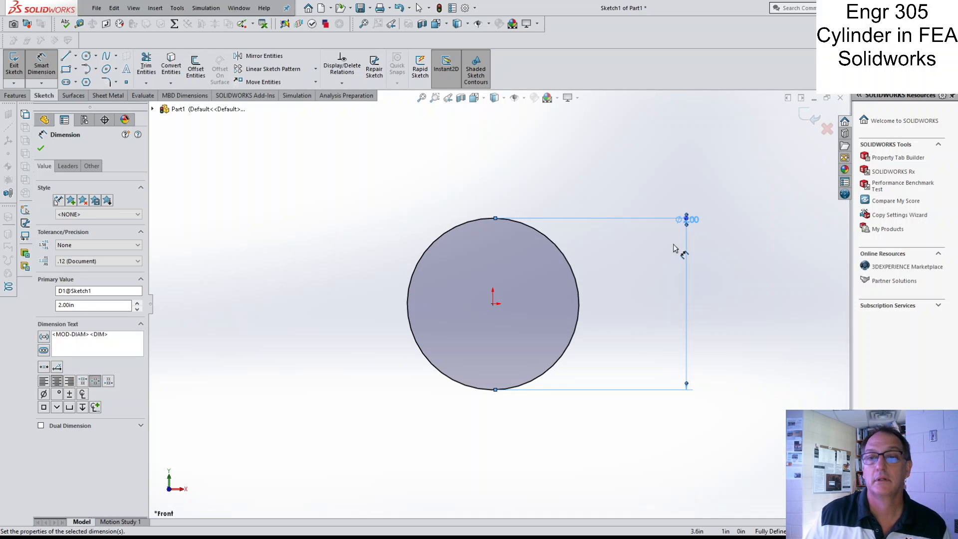
pyautogui.moveTo(695, 218); pyautogui.dragTo(701, 290)
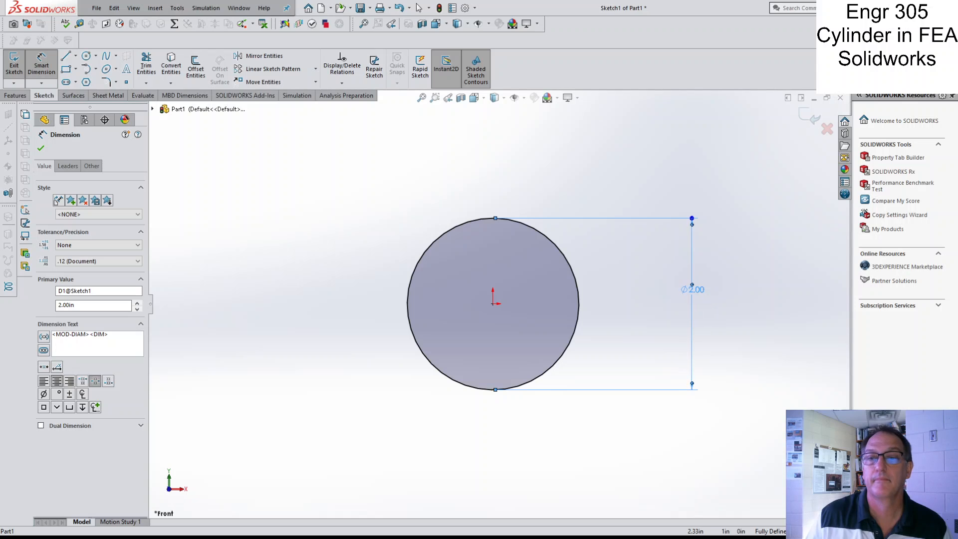
pyautogui.click(810, 116)
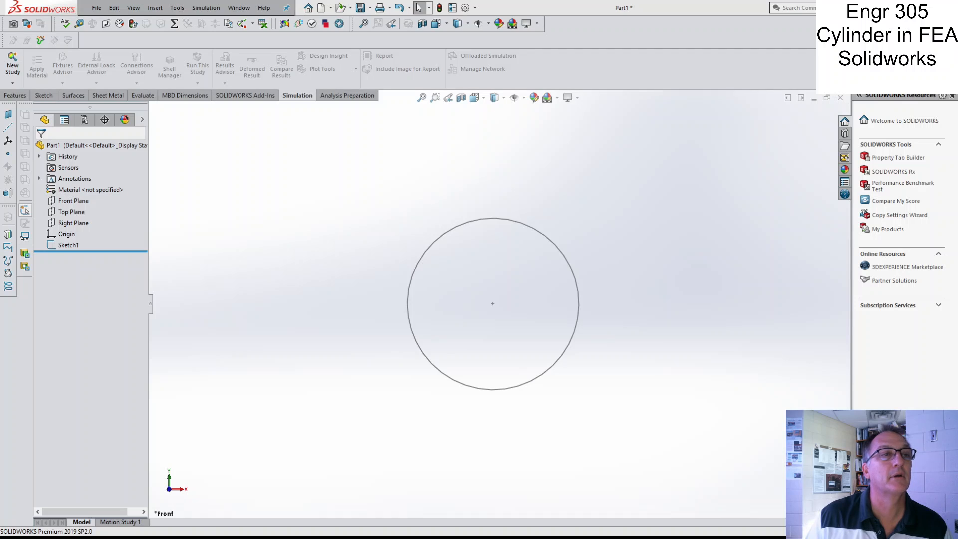
# Step: Extrude the circle as a Blind boss to a depth of 10 in
pyautogui.click(15, 95)
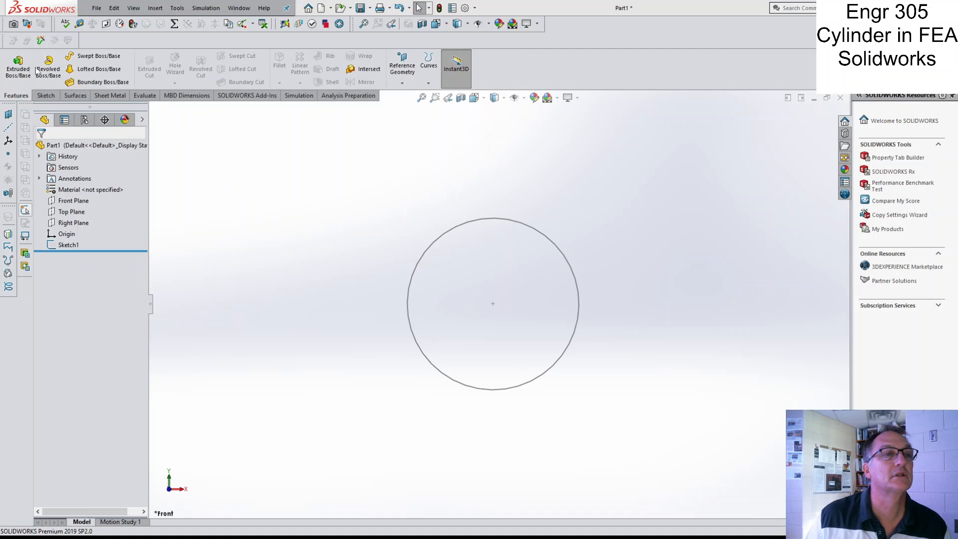
pyautogui.click(20, 70)
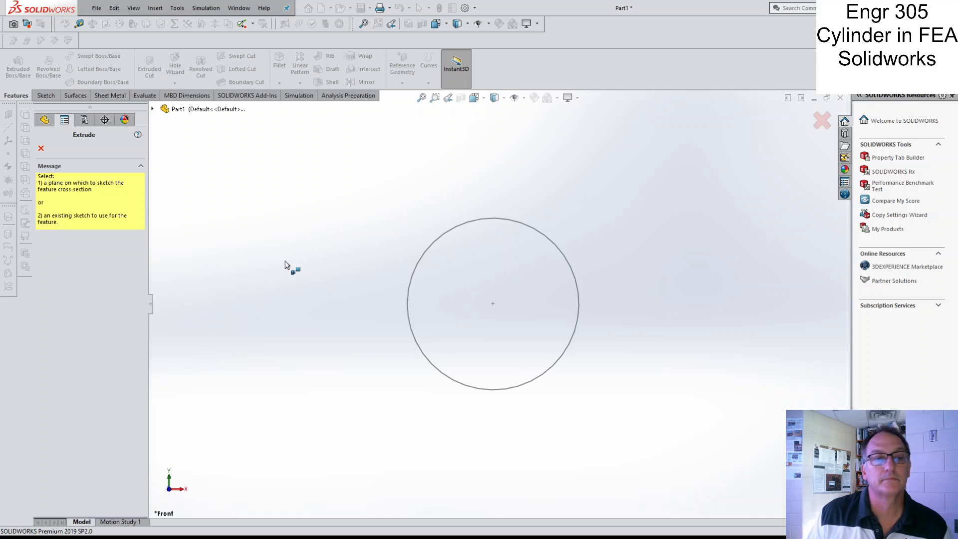
pyautogui.click(492, 221)
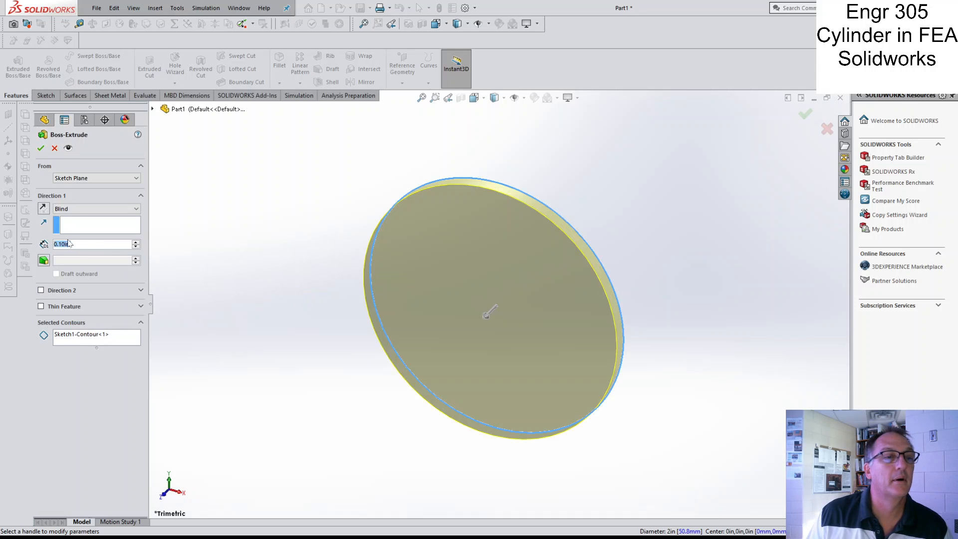
pyautogui.write('1')
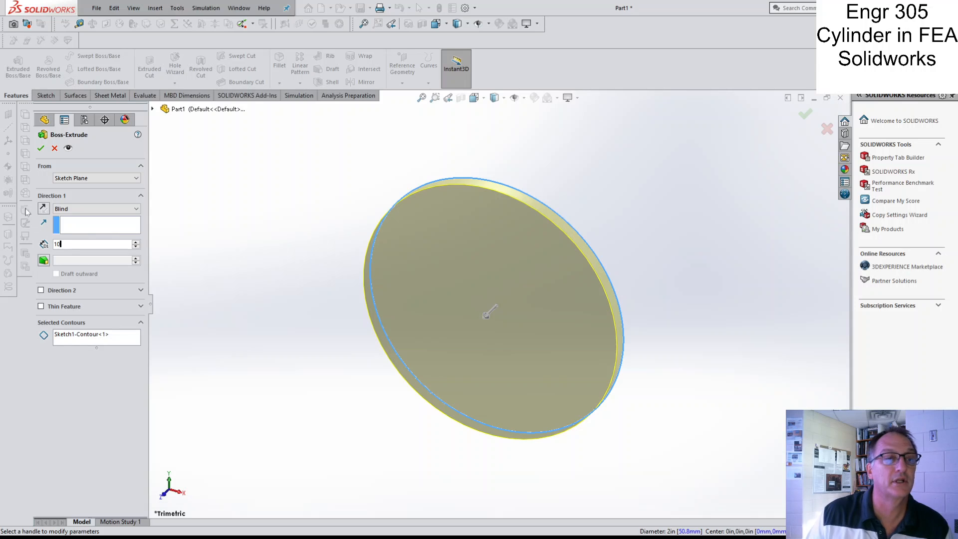
pyautogui.press('Return')
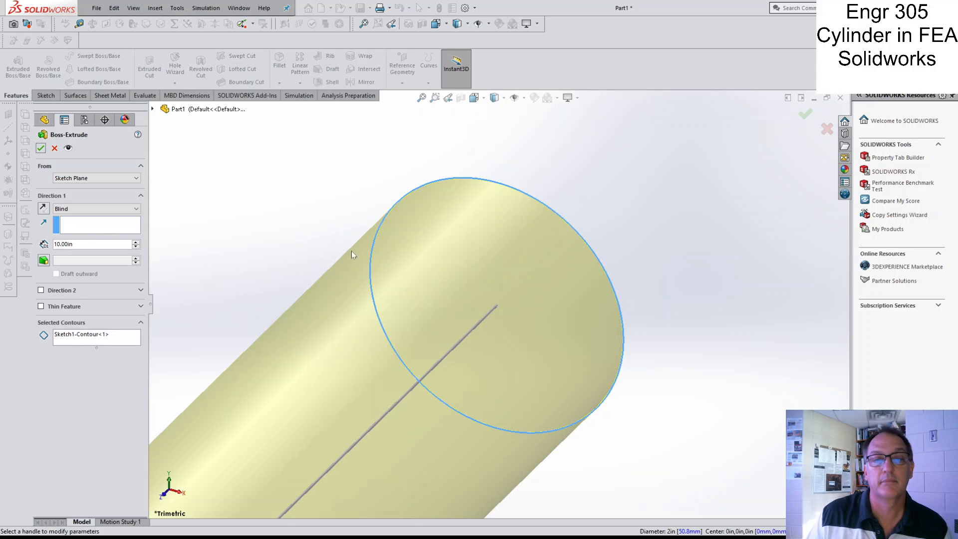
pyautogui.scroll(3, 509, 322)
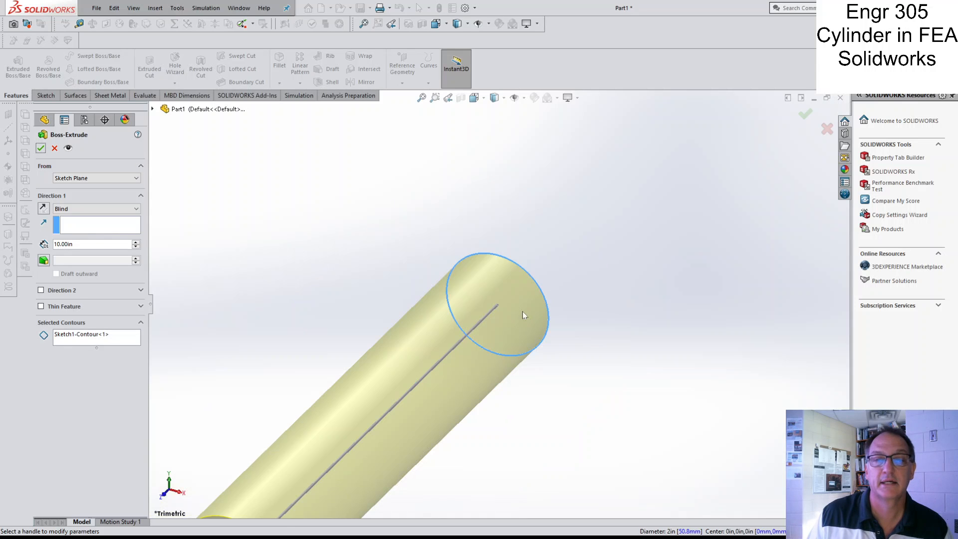
pyautogui.click(806, 115)
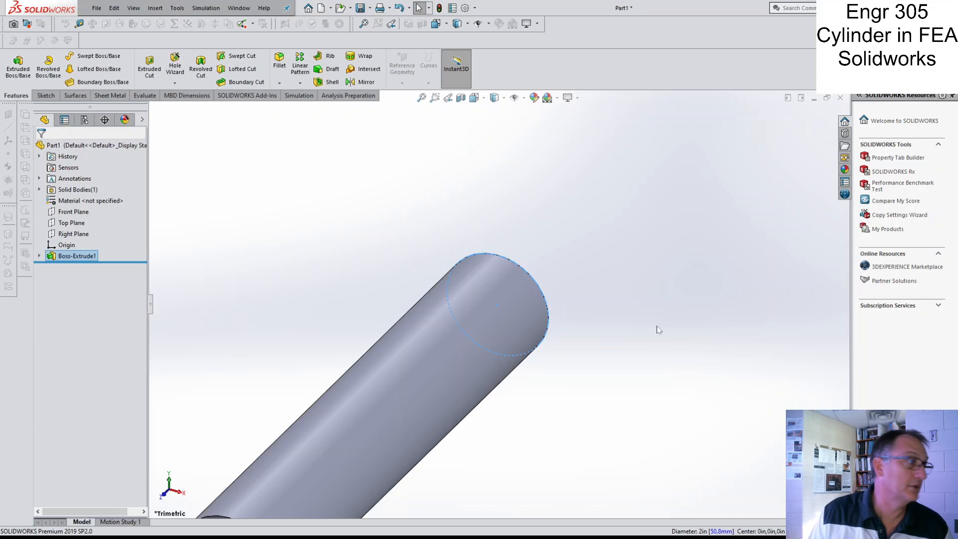
# Step: Create a static simulation study for the cylinder and assign 6061-T6 (SS) as its material
pyautogui.press('f')
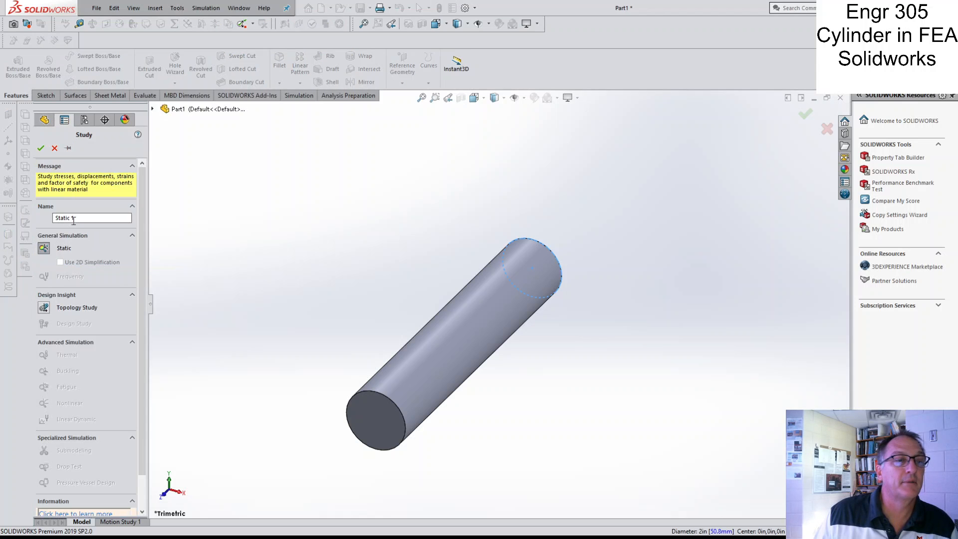
pyautogui.click(41, 148)
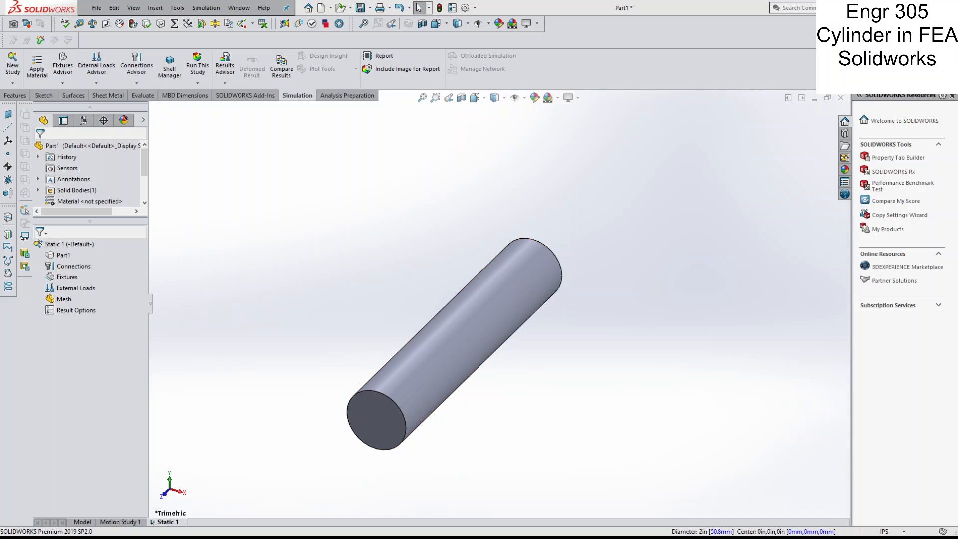
pyautogui.click(64, 256)
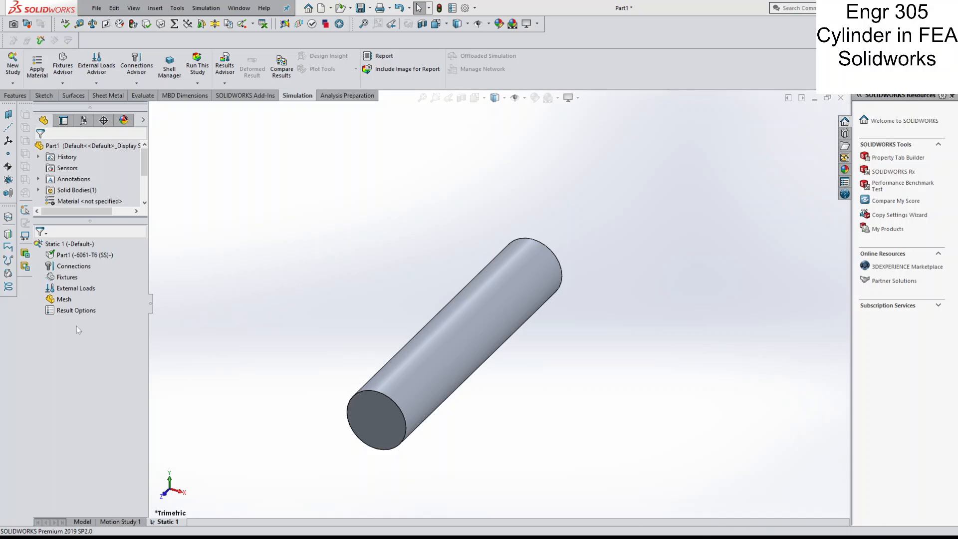
# Step: Add a Fixed Geometry fixture to the flat back end face of the cylinder
pyautogui.click(66, 270)
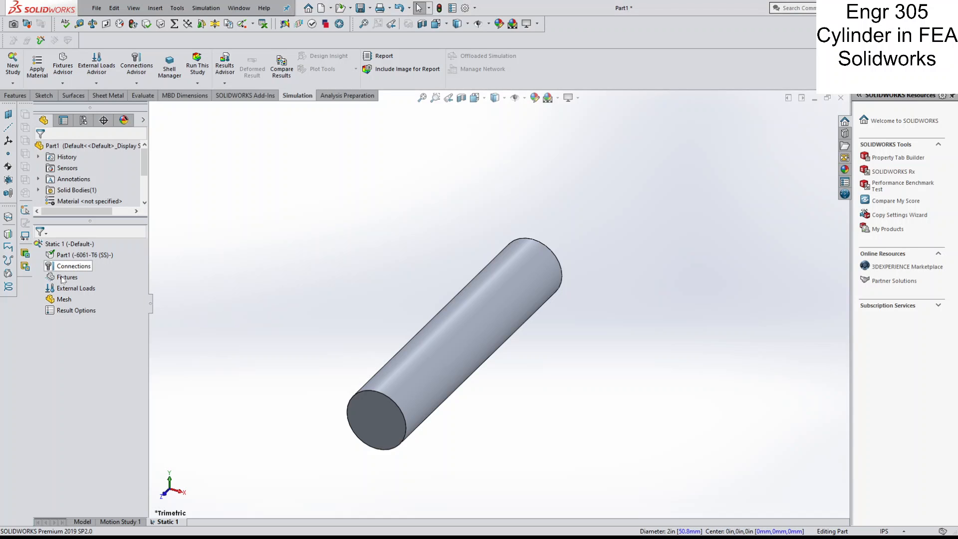
pyautogui.click(63, 279)
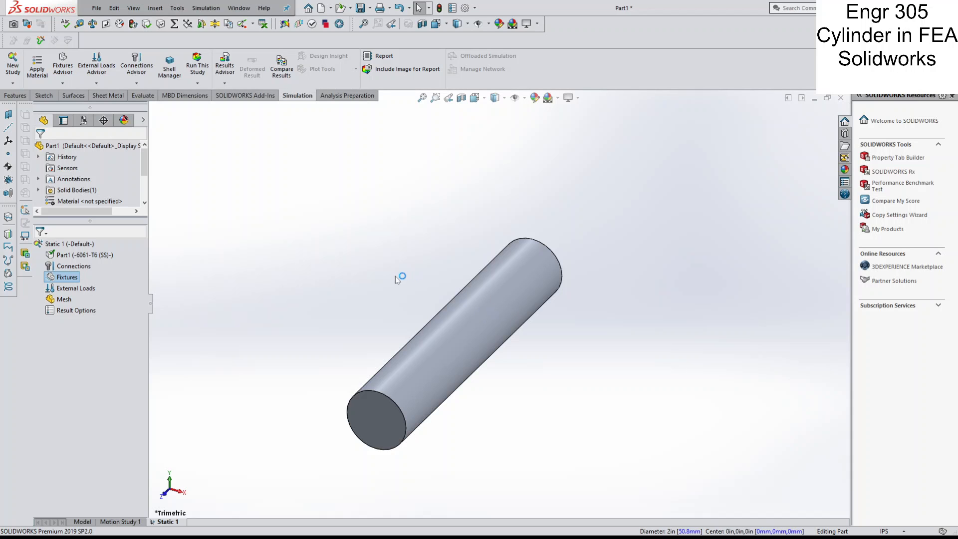
pyautogui.click(450, 325)
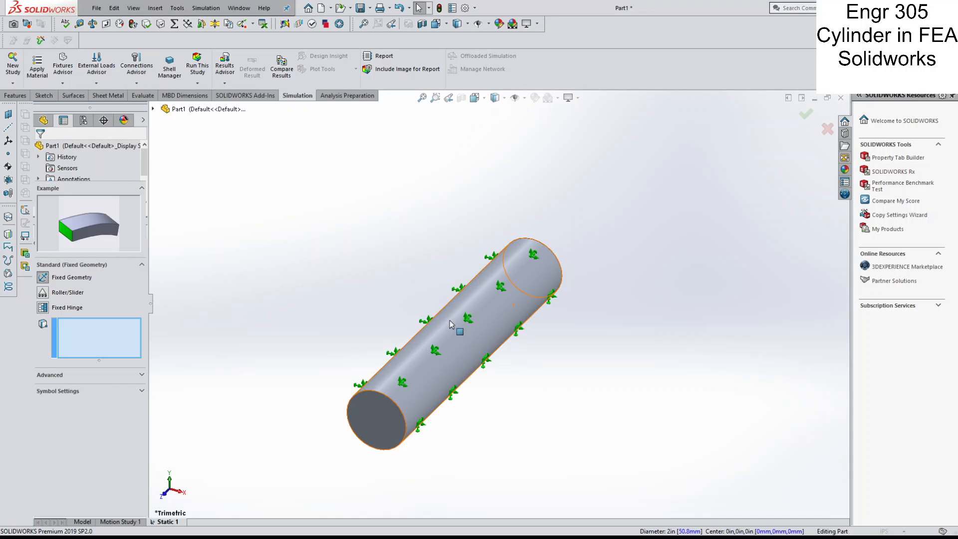
pyautogui.moveTo(336, 306); pyautogui.dragTo(467, 285, button='middle')
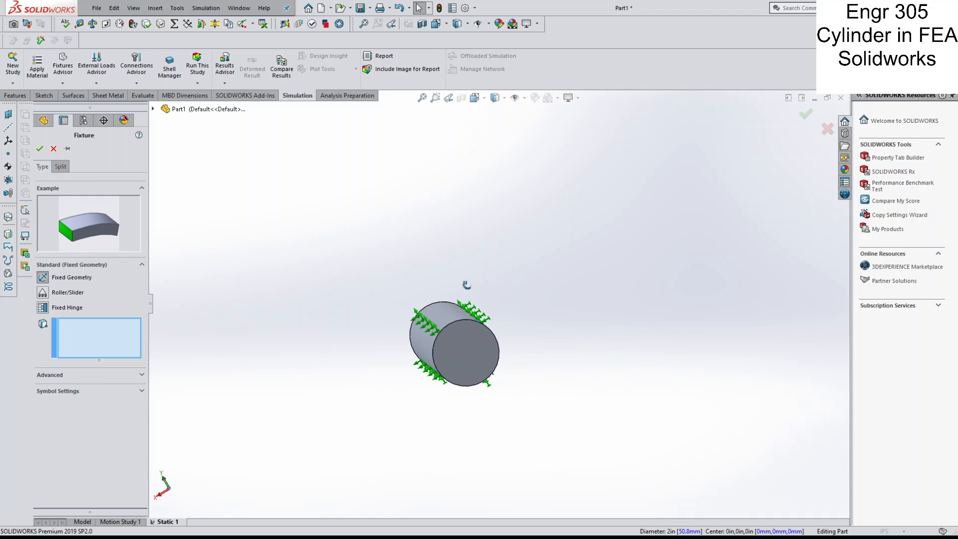
pyautogui.click(465, 358)
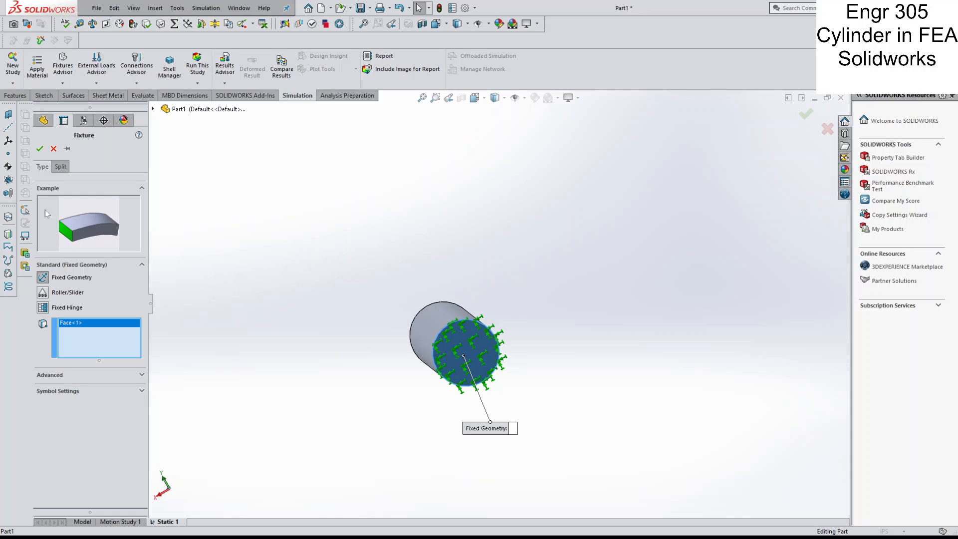
pyautogui.click(39, 149)
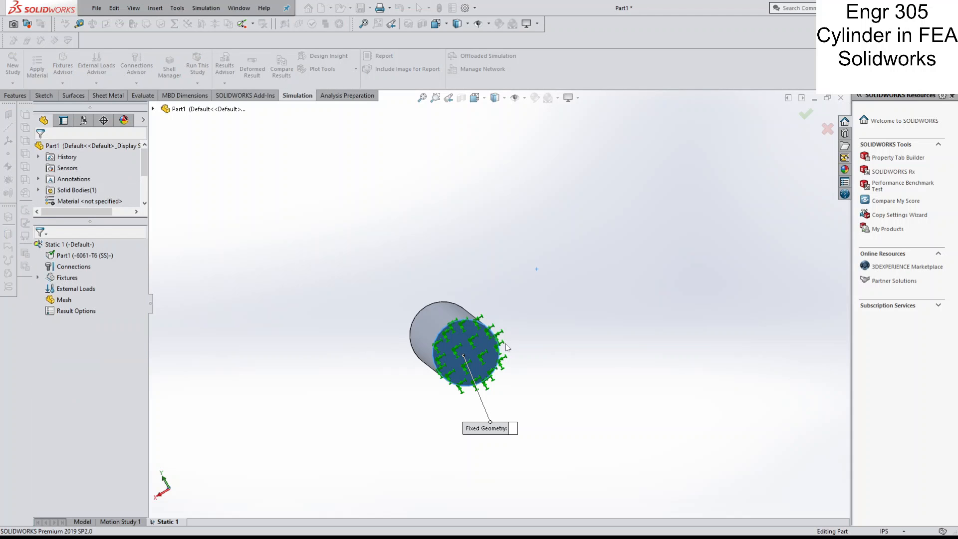
# Step: Define a torque load on the cylinder's free end face, using the cylindrical face as the torque axis reference
pyautogui.moveTo(507, 348); pyautogui.dragTo(364, 413, button='middle')
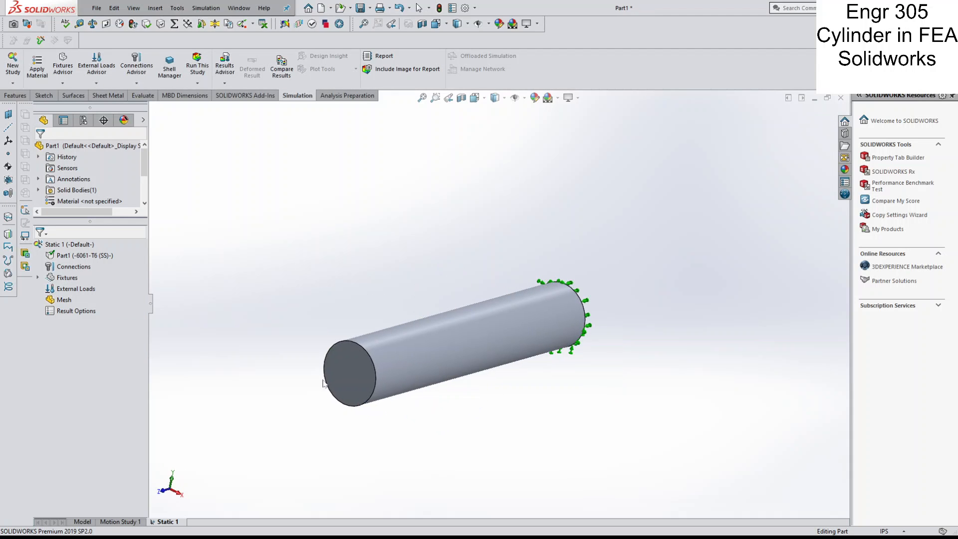
pyautogui.click(73, 291)
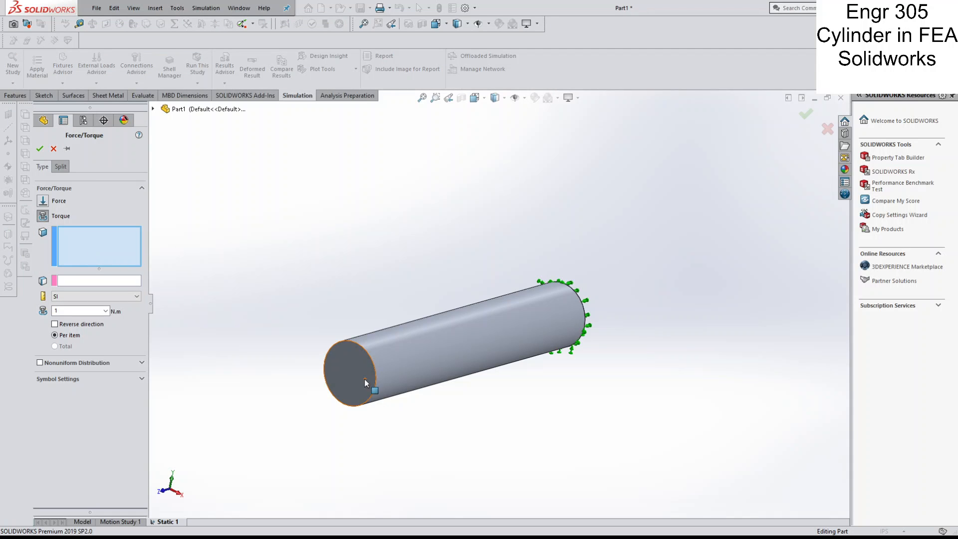
pyautogui.click(349, 382)
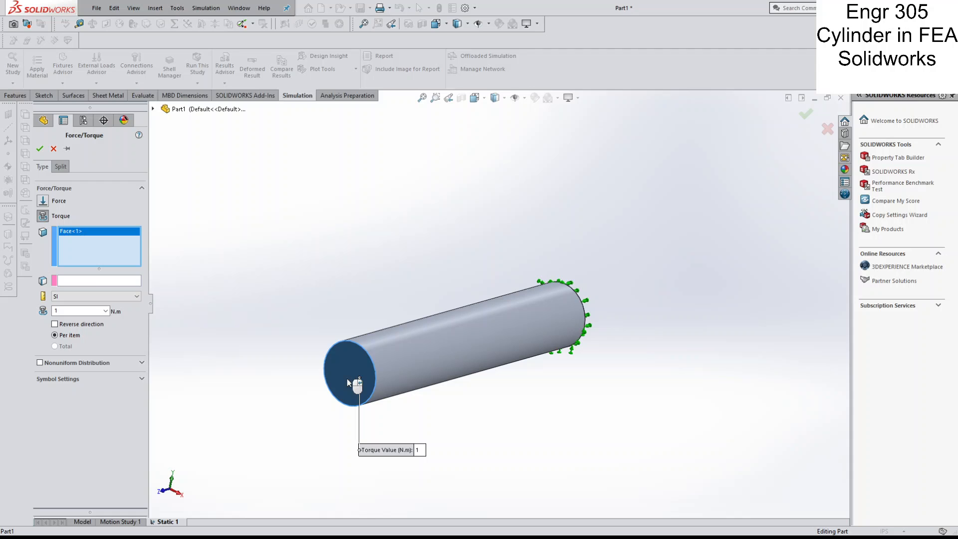
pyautogui.click(79, 281)
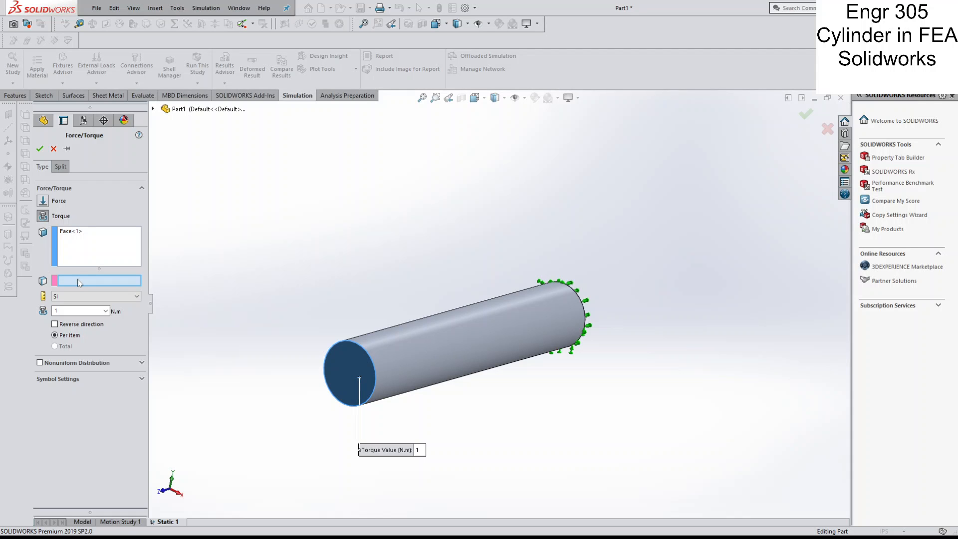
pyautogui.click(449, 323)
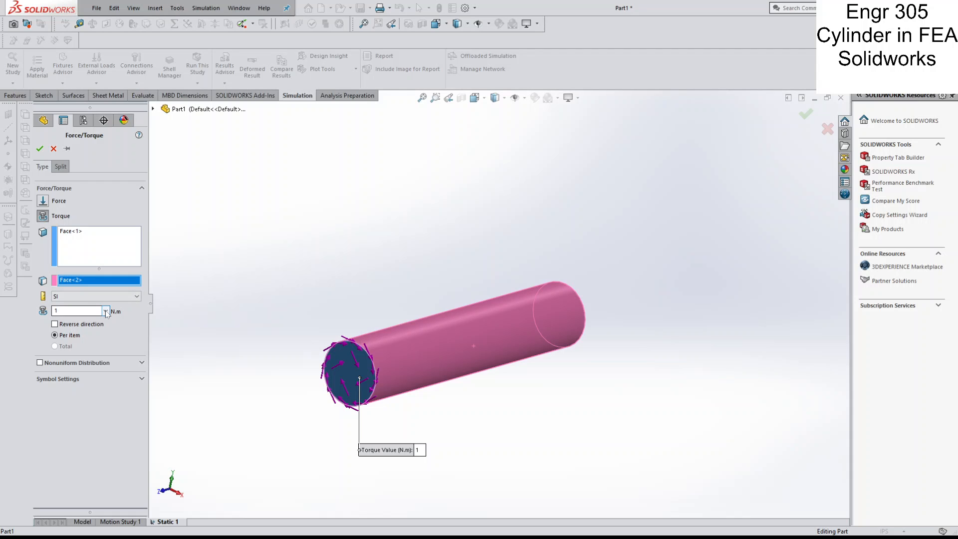
# Step: Set the torque units to English (IPS) with a value of 1000 lbf.in and apply the load
pyautogui.click(118, 297)
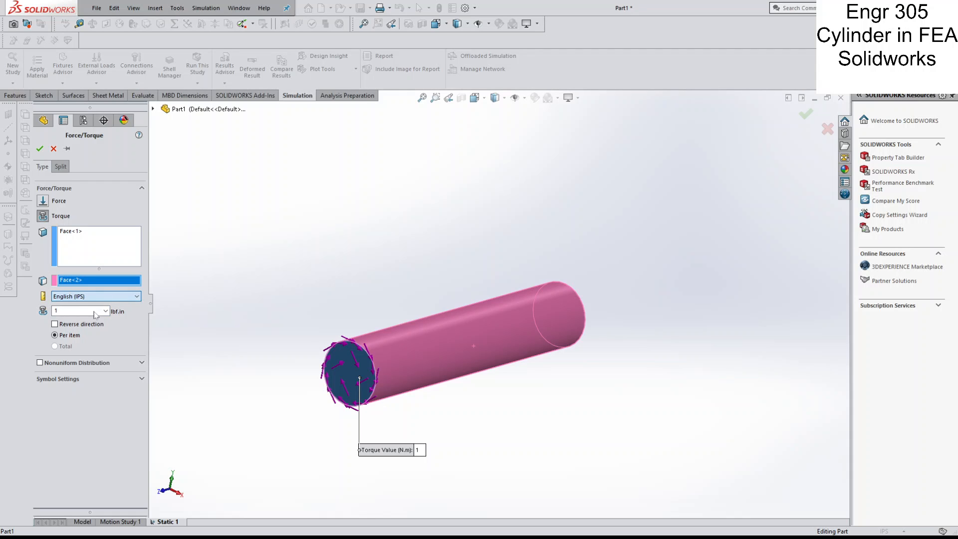
pyautogui.click(106, 311)
pyautogui.click(104, 312)
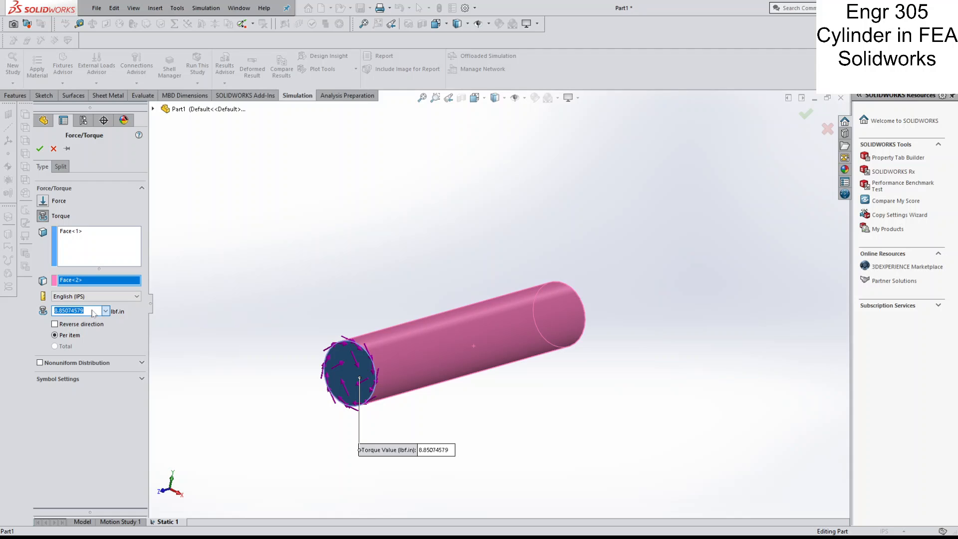
pyautogui.moveTo(90, 311); pyautogui.dragTo(56, 311)
pyautogui.write('1000')
pyautogui.click(39, 149)
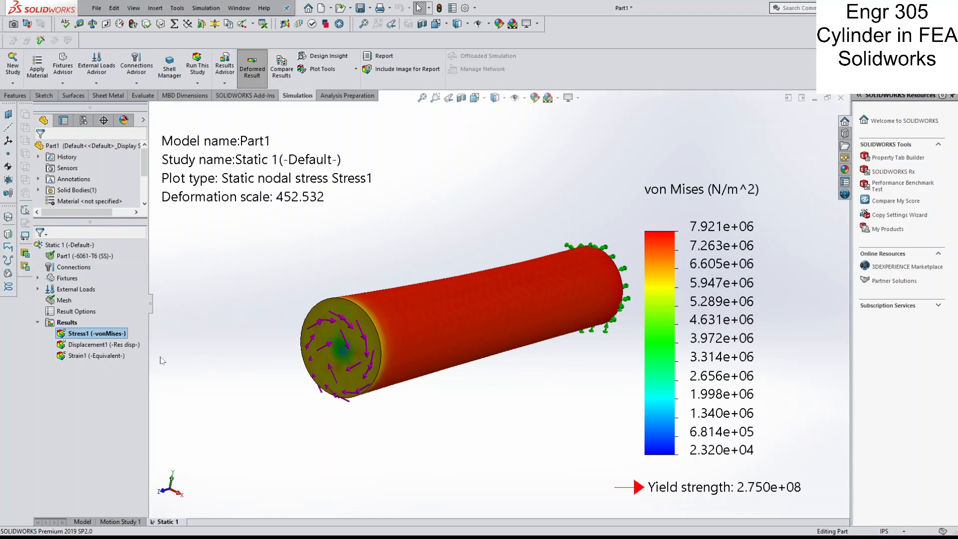
# Step: Change the von Mises stress plot's units to psi
pyautogui.click(73, 324)
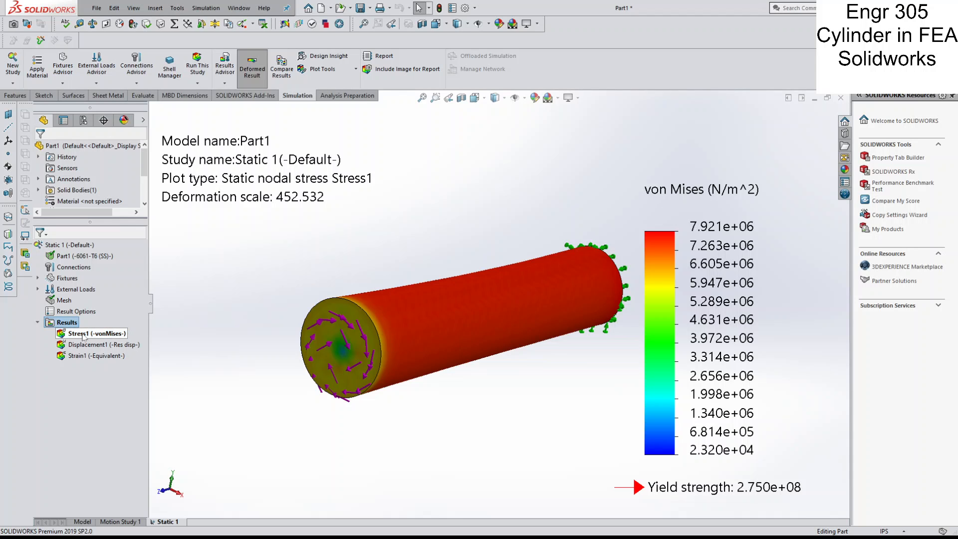
pyautogui.click(82, 335)
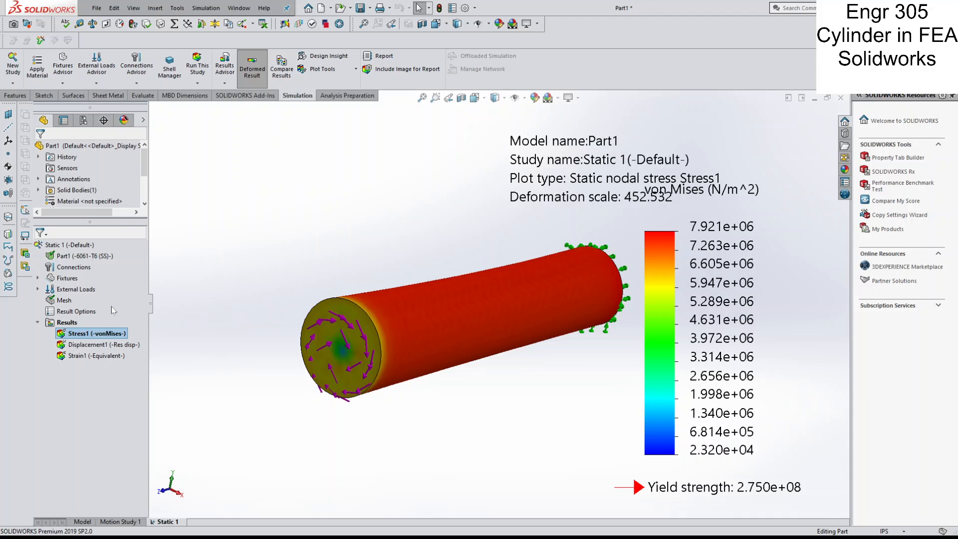
pyautogui.click(124, 214)
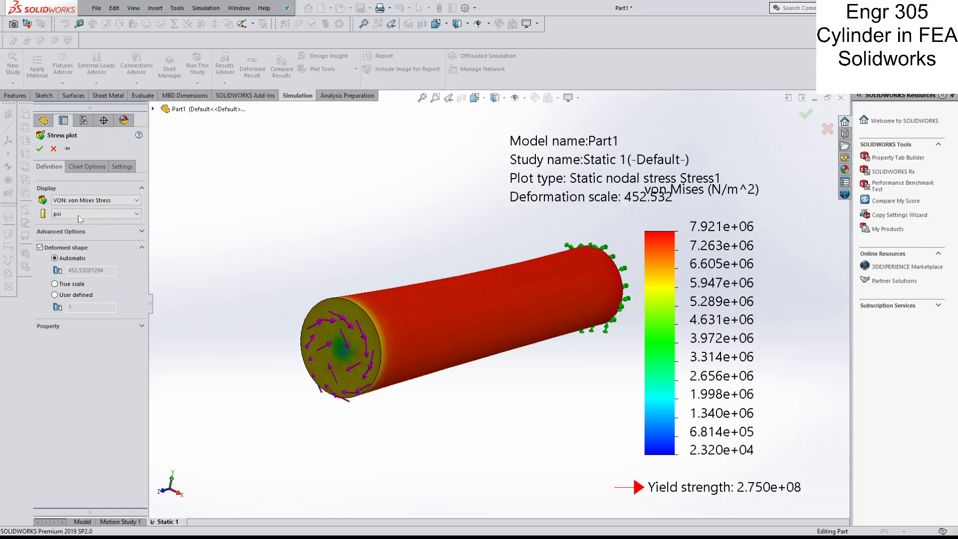
pyautogui.click(40, 150)
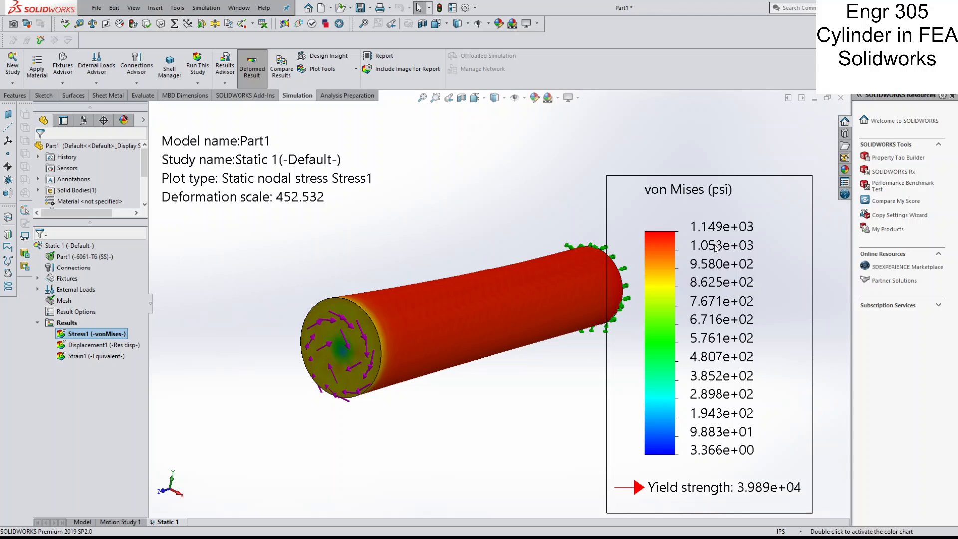
# Step: Add a new stress plot showing TXZ: Shear in Z Dir. on YZ Plane, with units of psi
pyautogui.click(69, 324)
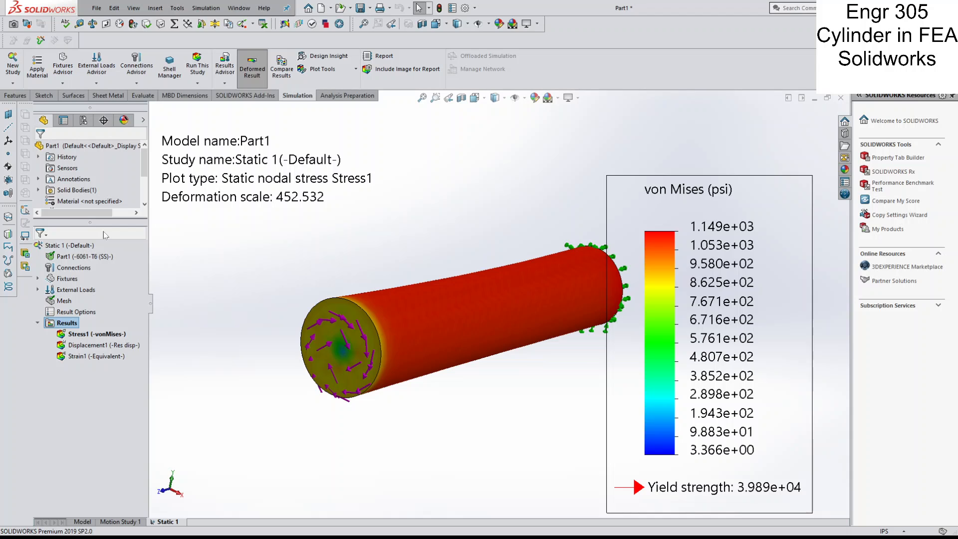
pyautogui.click(129, 241)
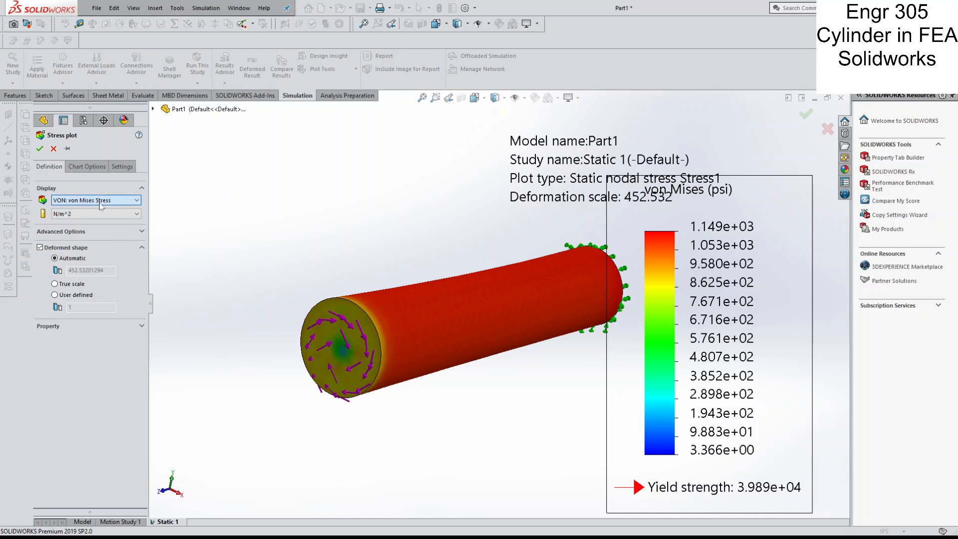
pyautogui.click(90, 234)
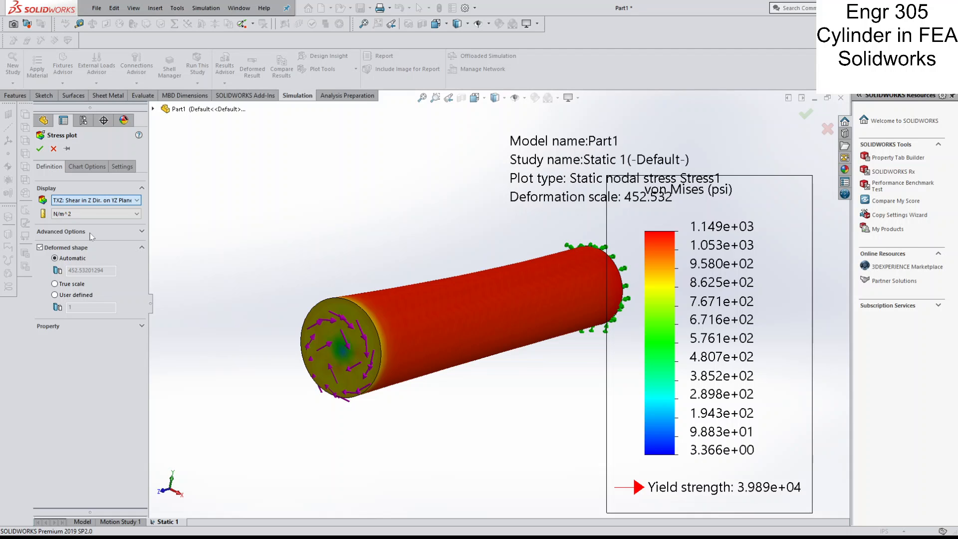
pyautogui.click(85, 214)
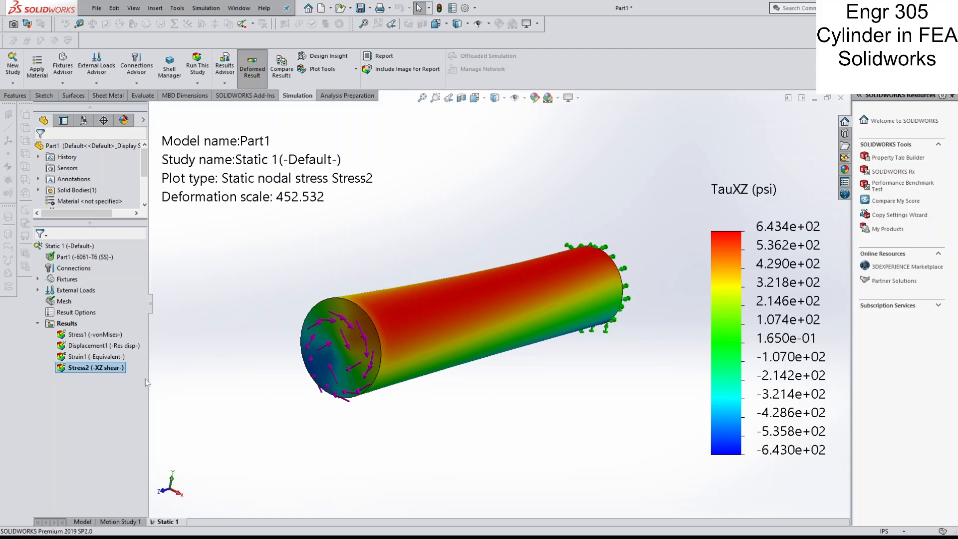
# Step: Add a new displacement plot showing UX: X Displacement in inches and inspect it on the cylinder's loaded end
pyautogui.click(66, 323)
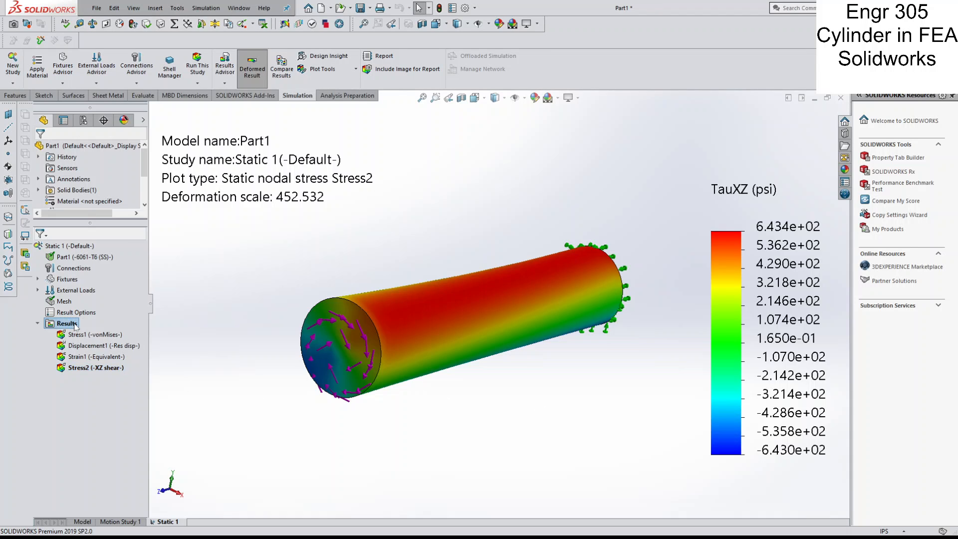
pyautogui.click(113, 289)
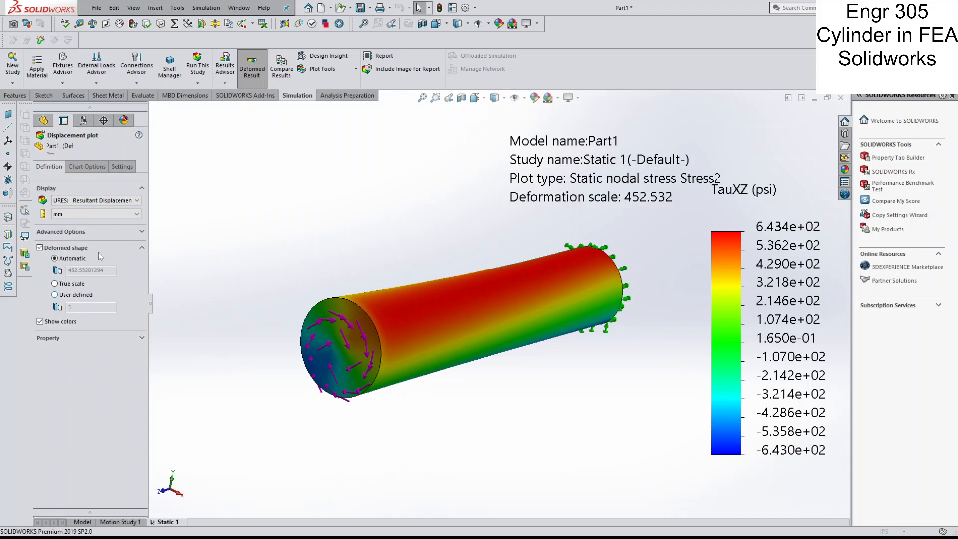
pyautogui.click(92, 213)
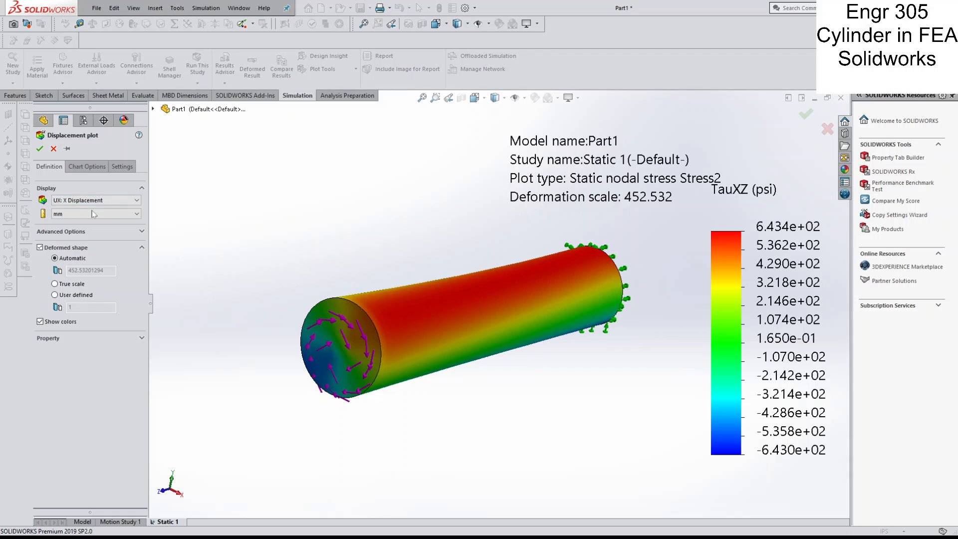
pyautogui.click(91, 215)
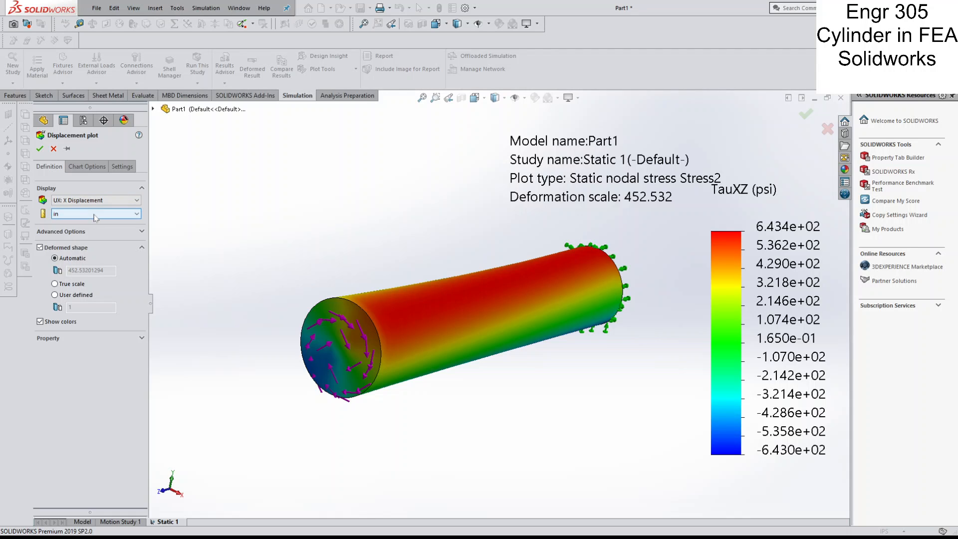
pyautogui.click(40, 149)
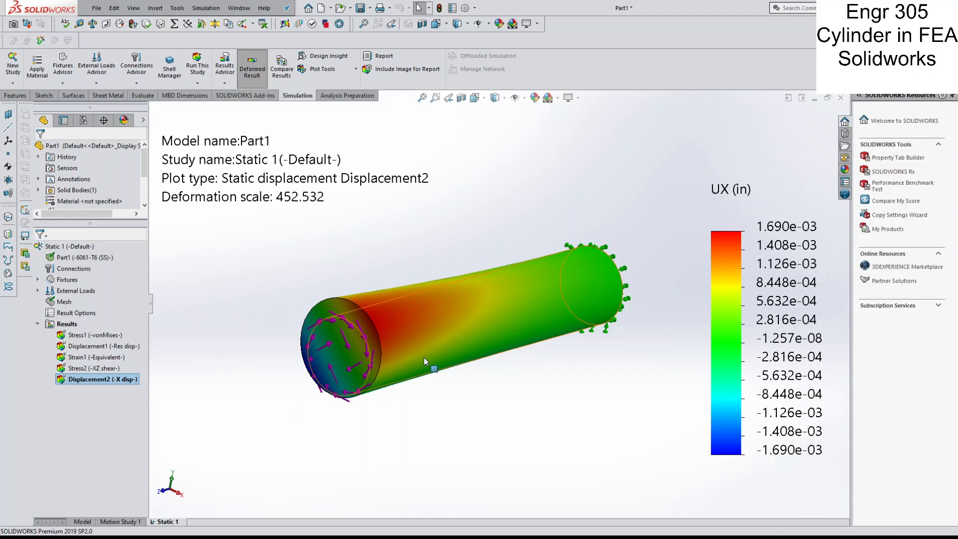
pyautogui.moveTo(425, 358); pyautogui.dragTo(420, 395, button='middle')
pyautogui.scroll(2, 488, 351)
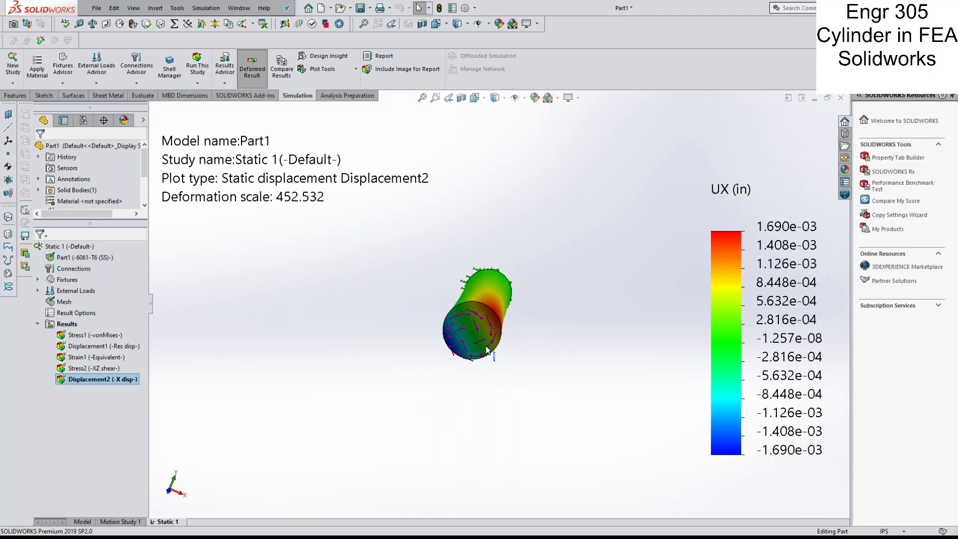
pyautogui.scroll(-5, 488, 351)
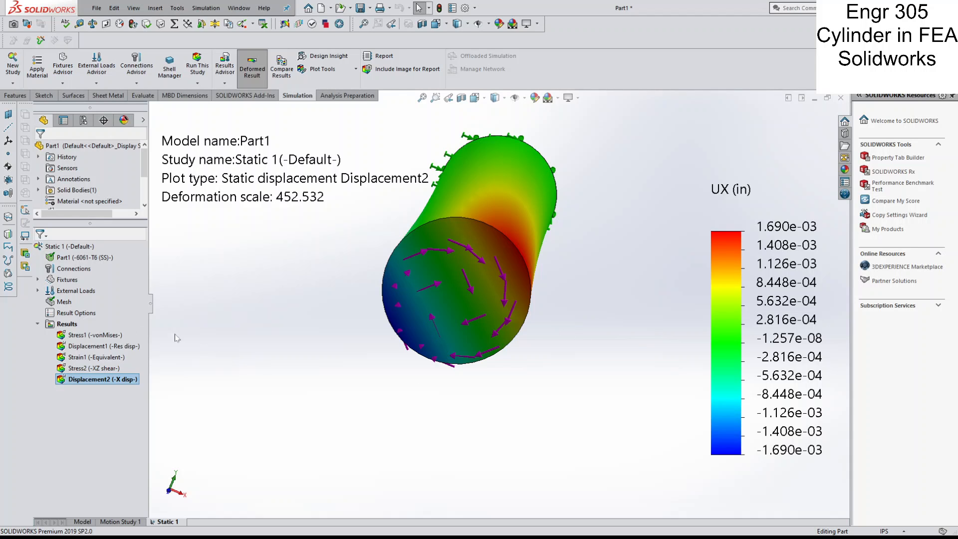
# Step: Add another displacement plot showing UY: Y Displacement in inches and inspect it on the cylinder's end face and side
pyautogui.click(65, 325)
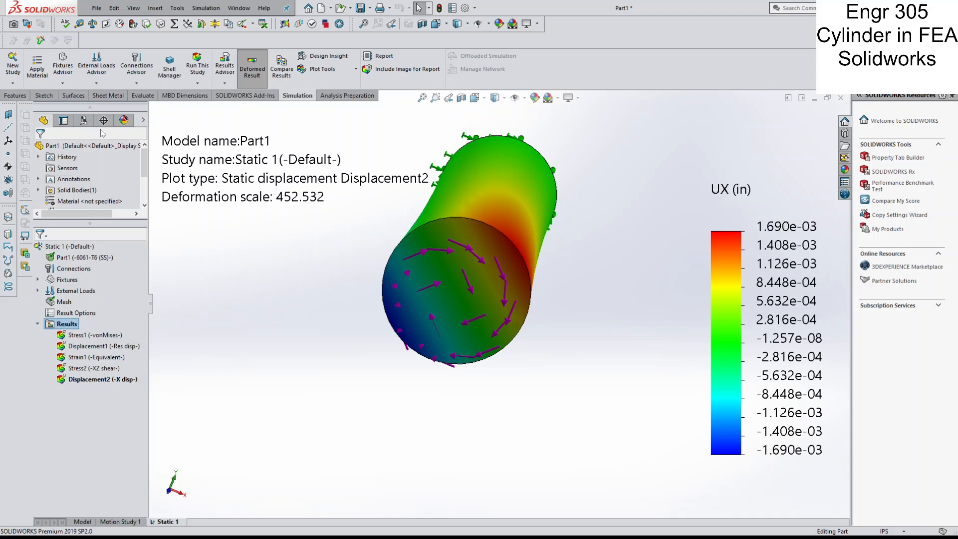
pyautogui.click(103, 166)
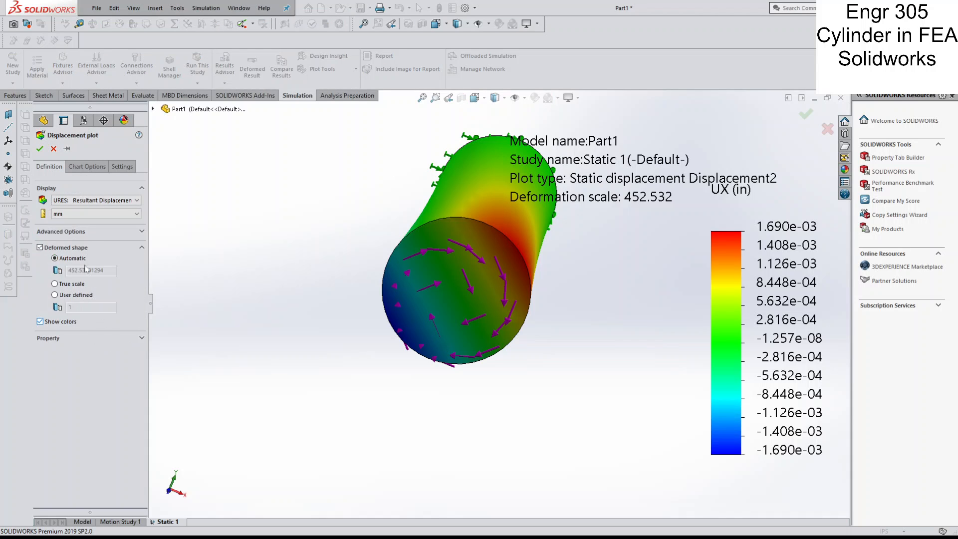
pyautogui.click(89, 200)
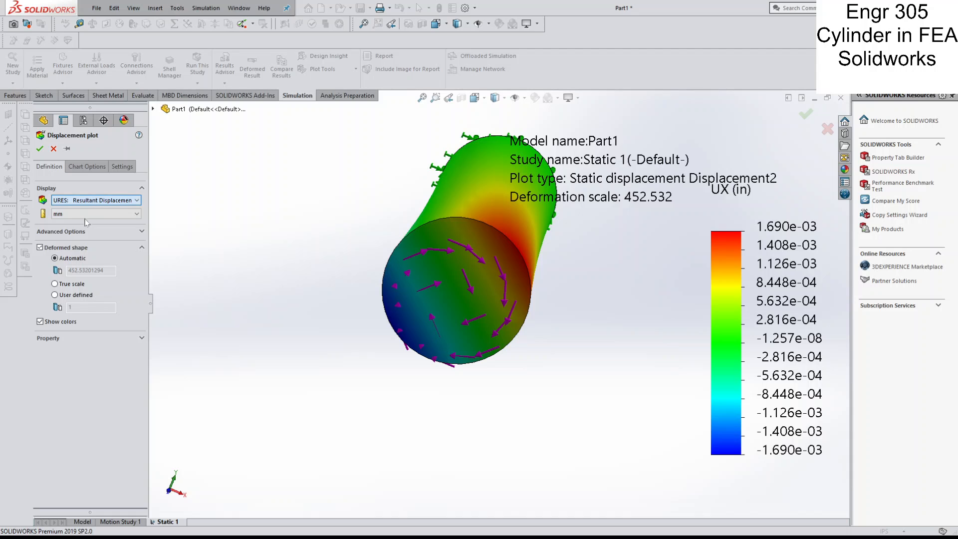
pyautogui.click(86, 217)
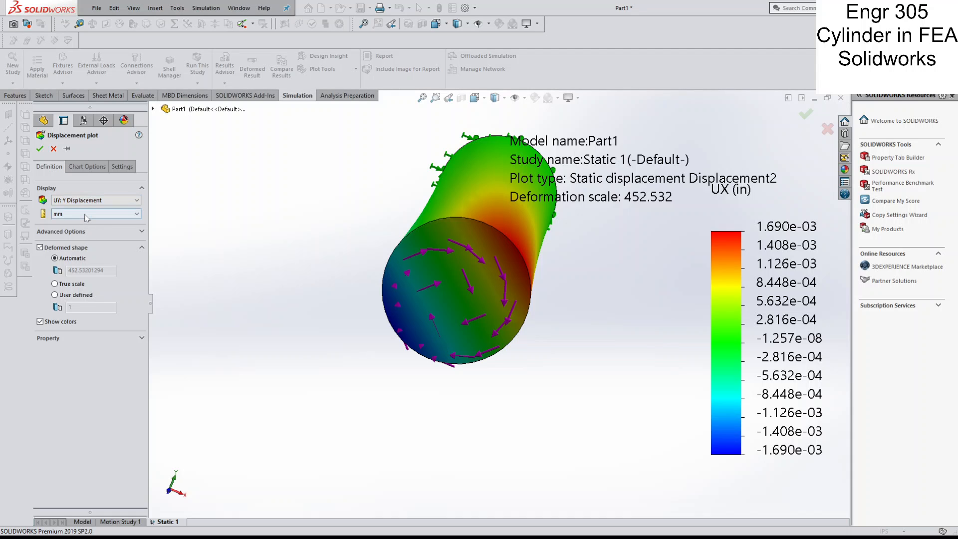
pyautogui.click(74, 274)
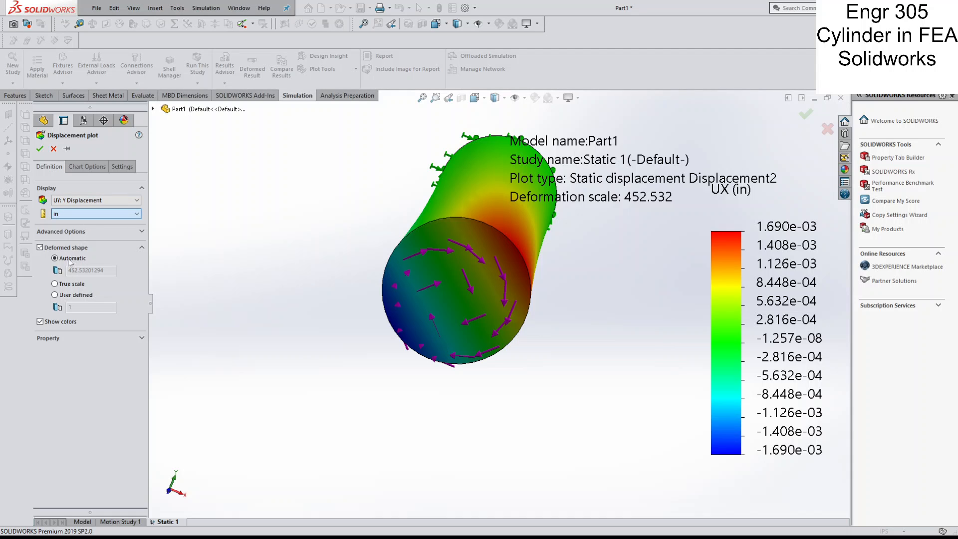
pyautogui.click(40, 149)
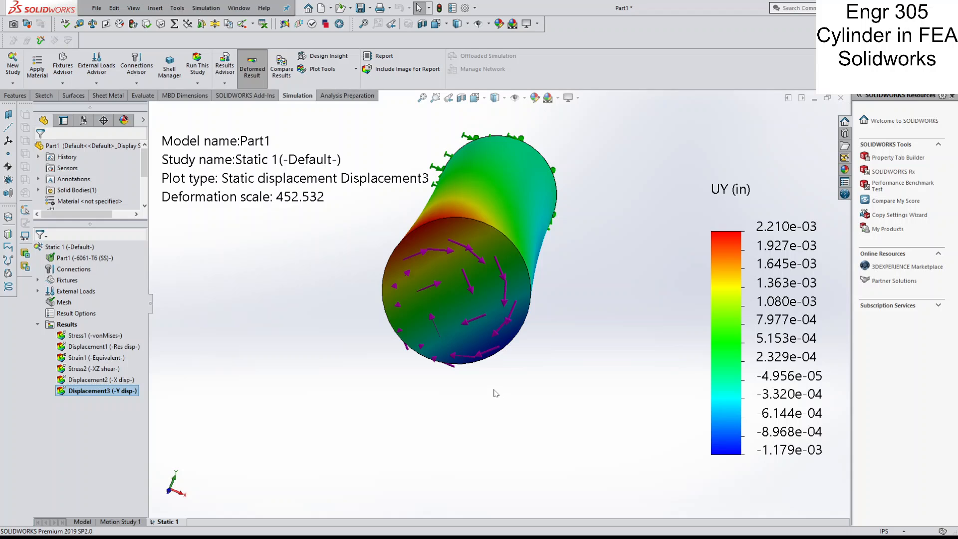
pyautogui.moveTo(496, 394); pyautogui.dragTo(496, 310, button='middle')
pyautogui.scroll(2, 504, 207)
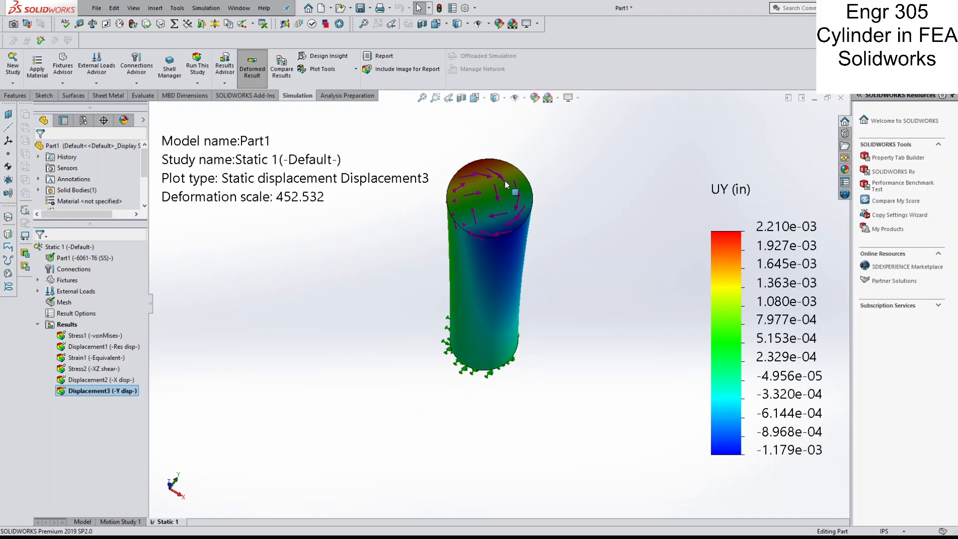
pyautogui.scroll(-3, 430, 240)
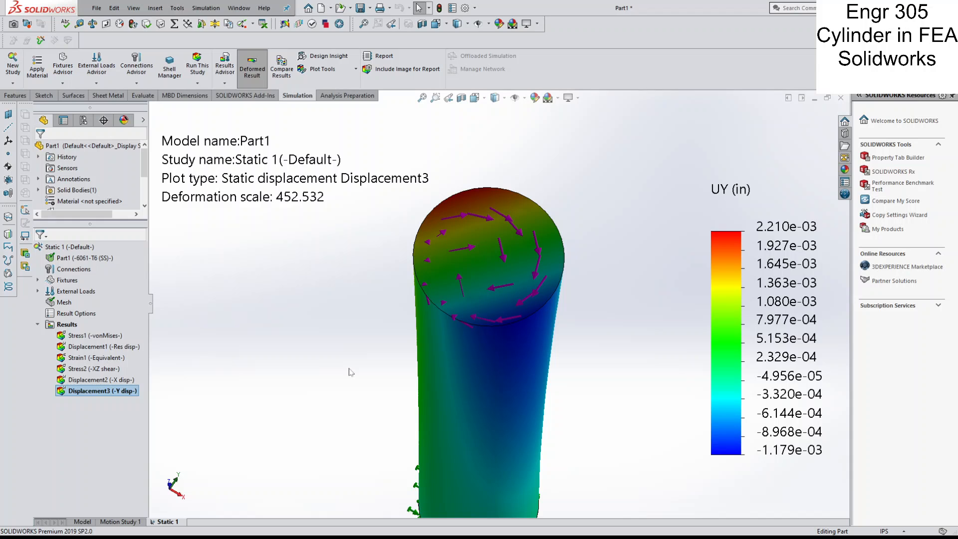
pyautogui.press('f')
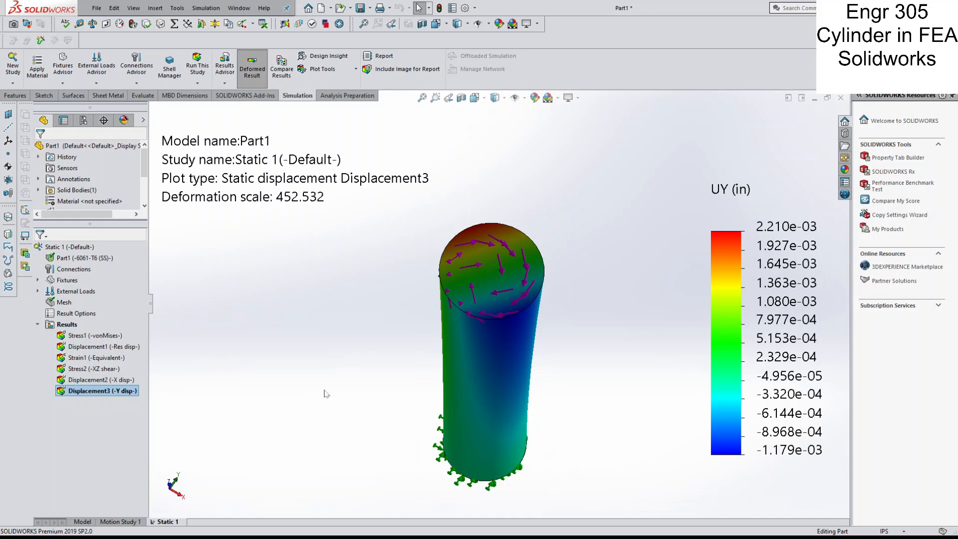